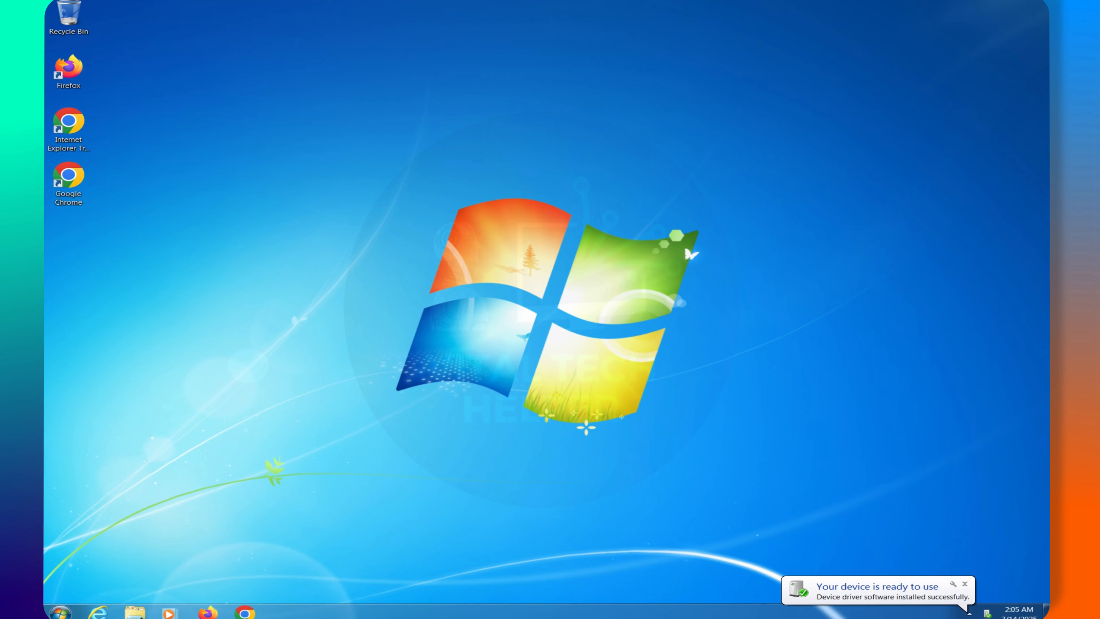
Check the capacity and free space of Local Disk (C:) in its properties.
click(135, 612)
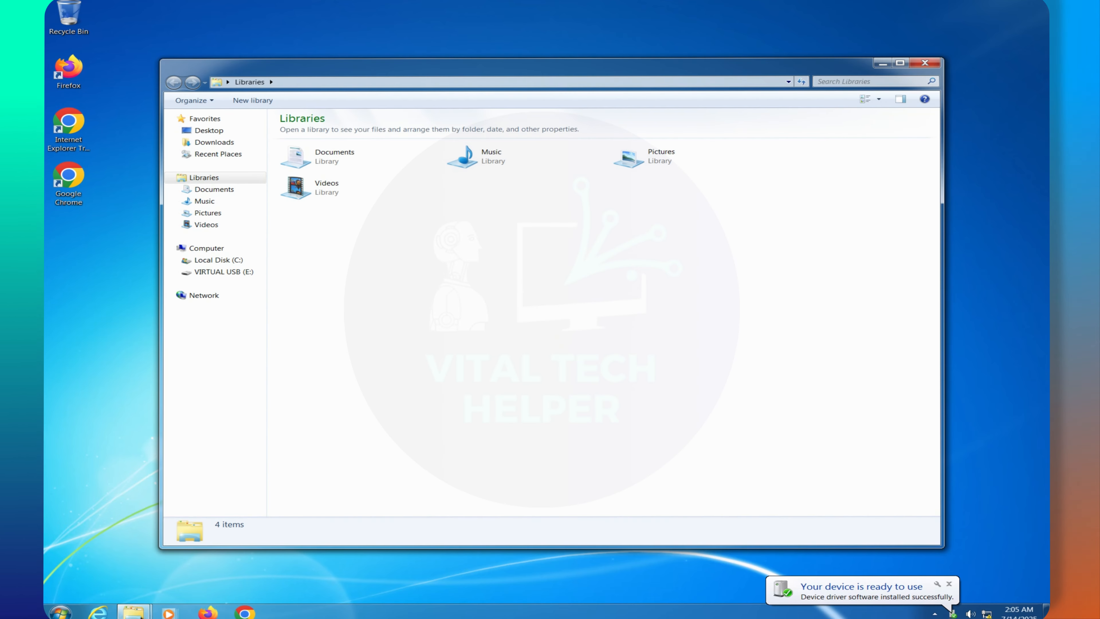
click(226, 260)
click(221, 247)
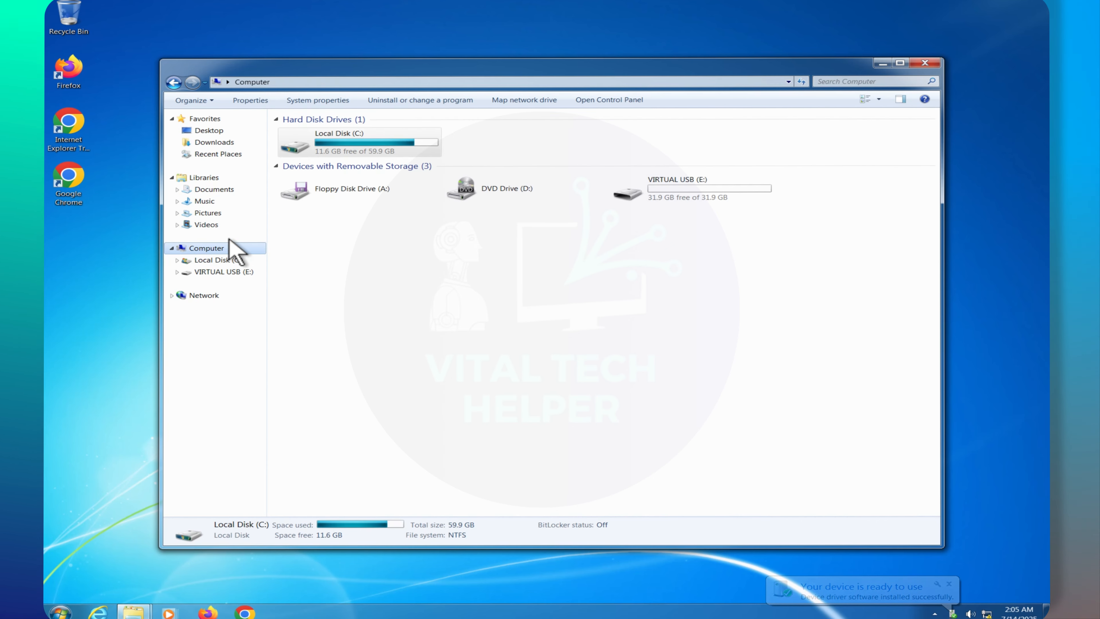
right_click(380, 147)
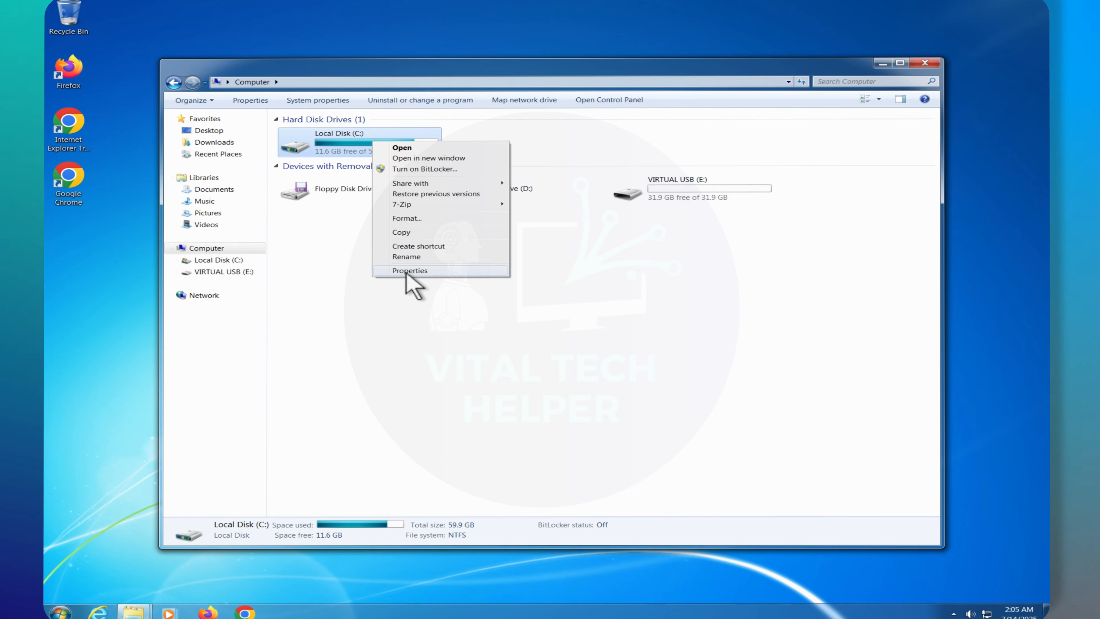
click(411, 279)
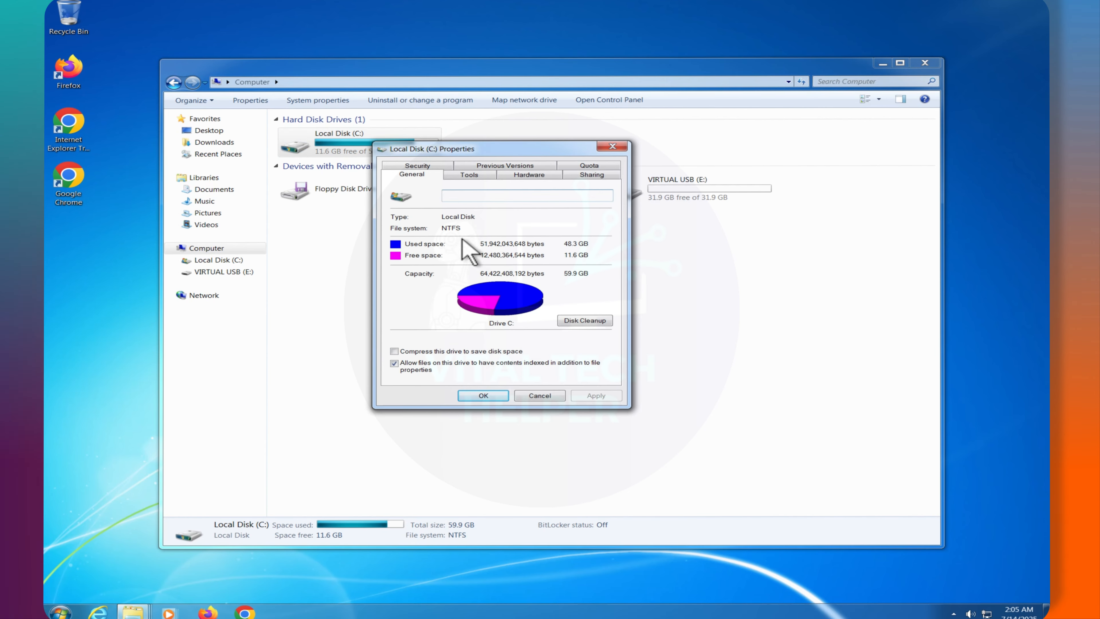
click(613, 147)
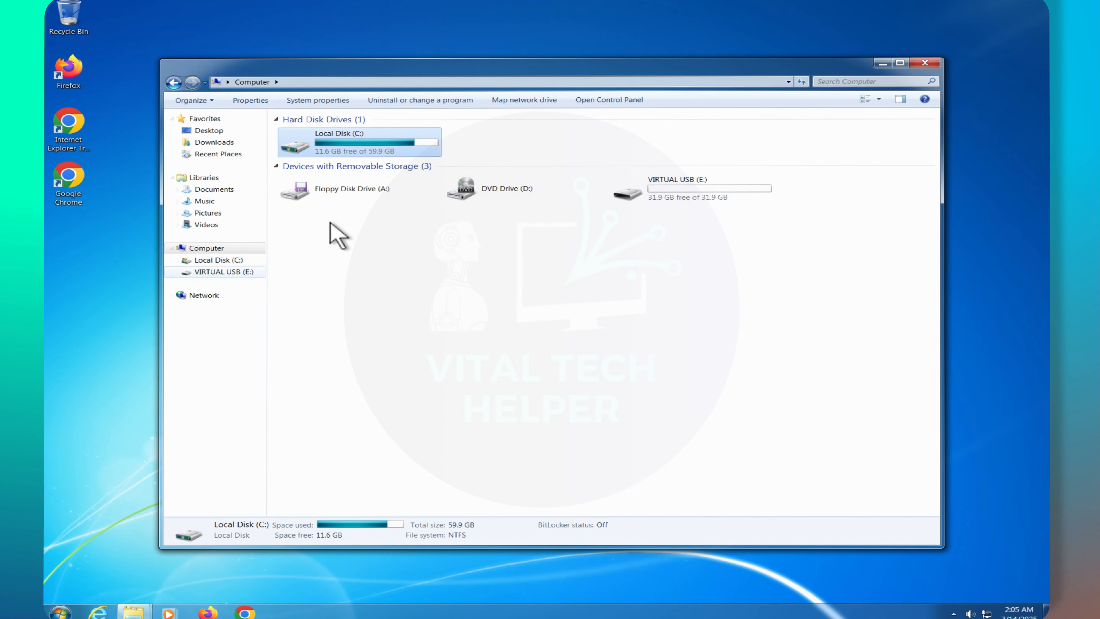
Open Disk Management for this computer and check whether the C: partition on Disk 0 can be extended.
right_click(217, 252)
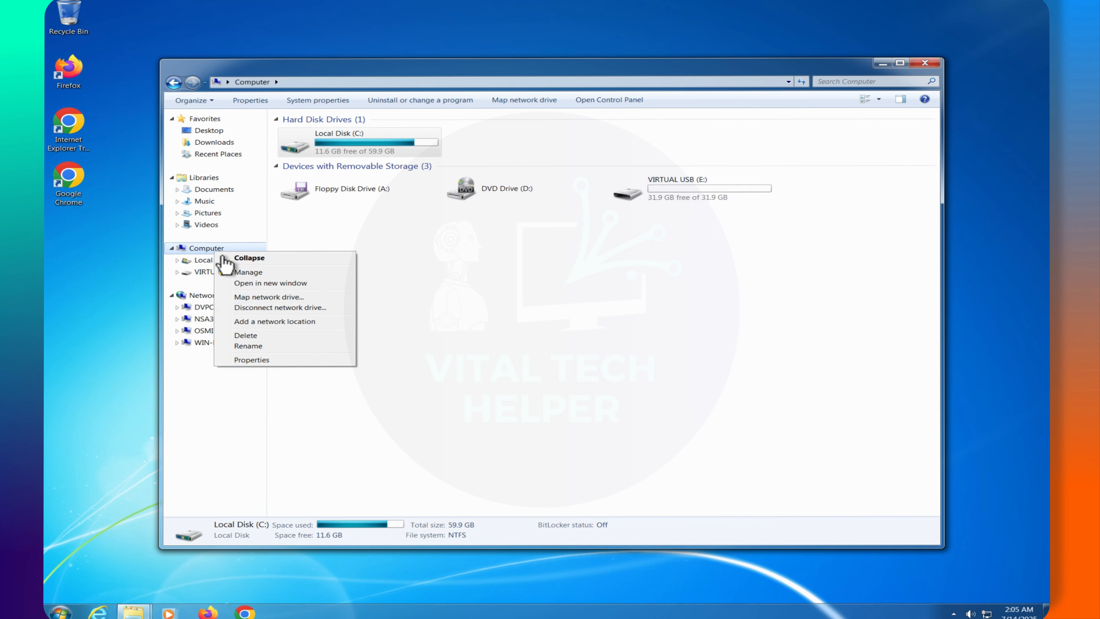
click(260, 282)
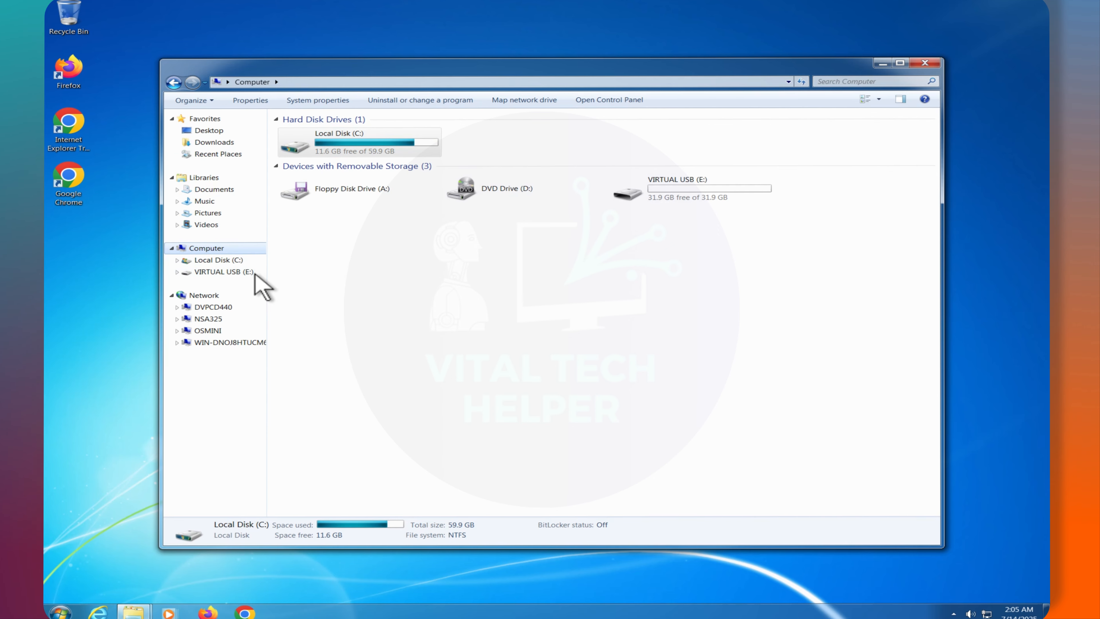
drag(337, 24, 607, 200)
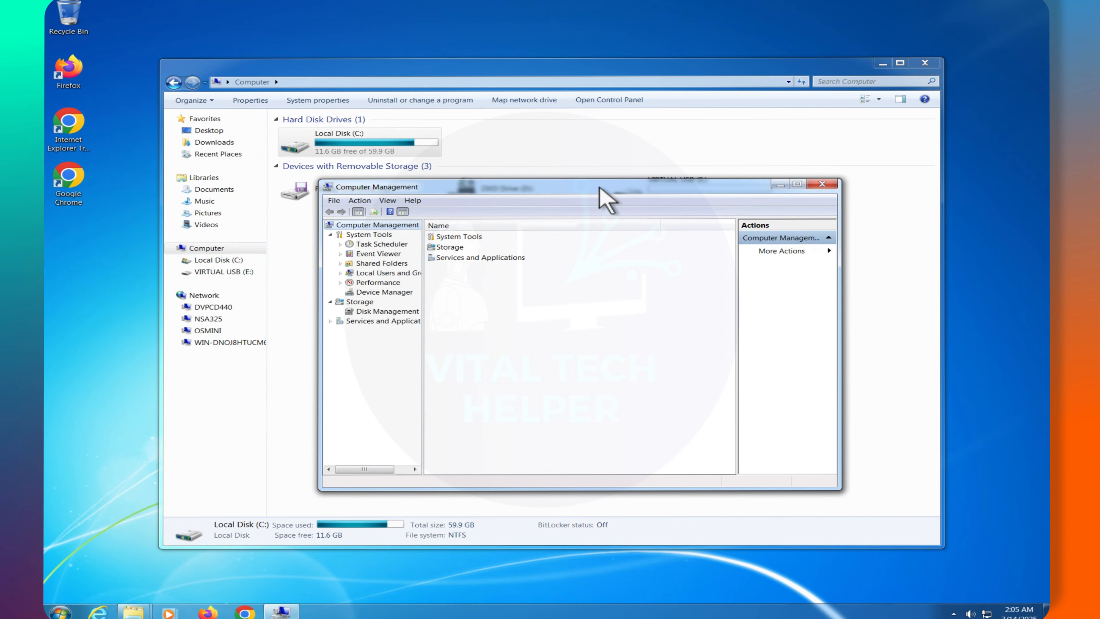
click(387, 311)
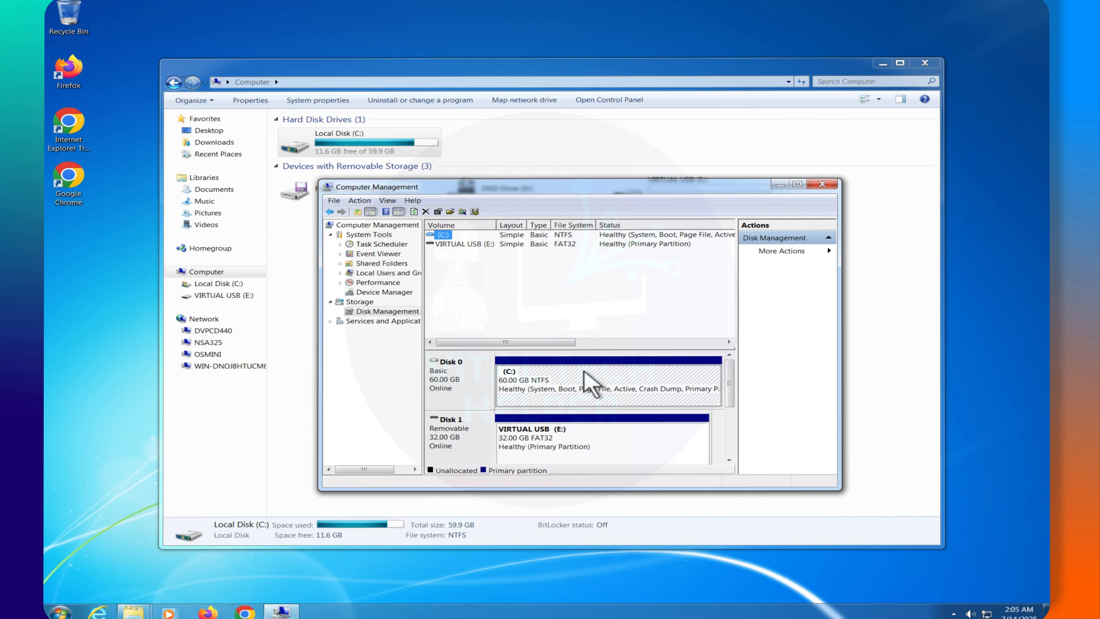
right_click(641, 379)
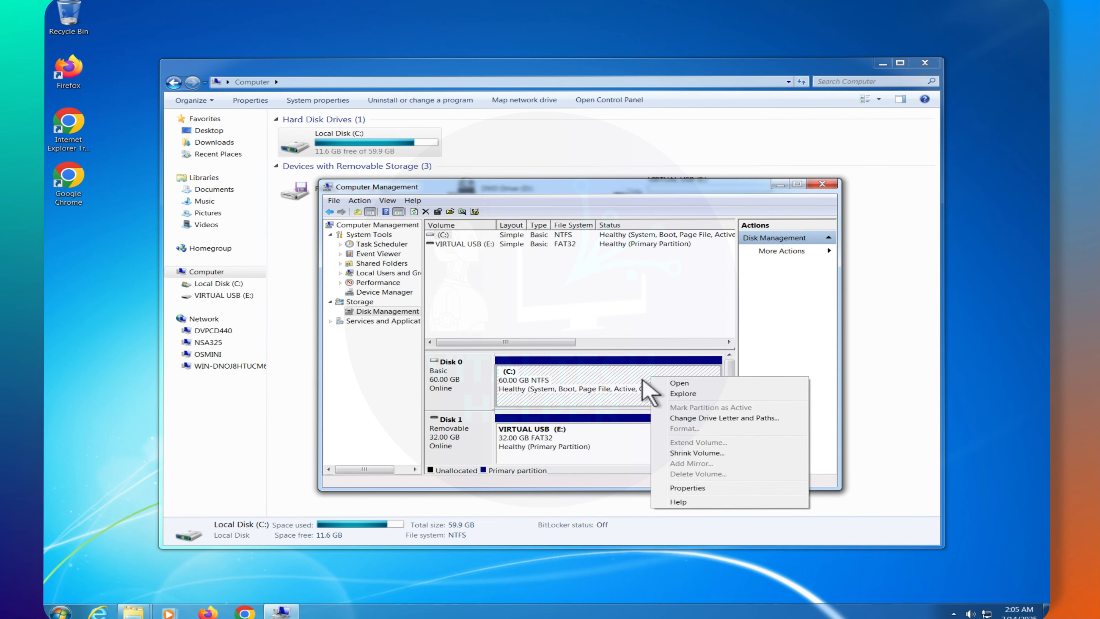
click(597, 386)
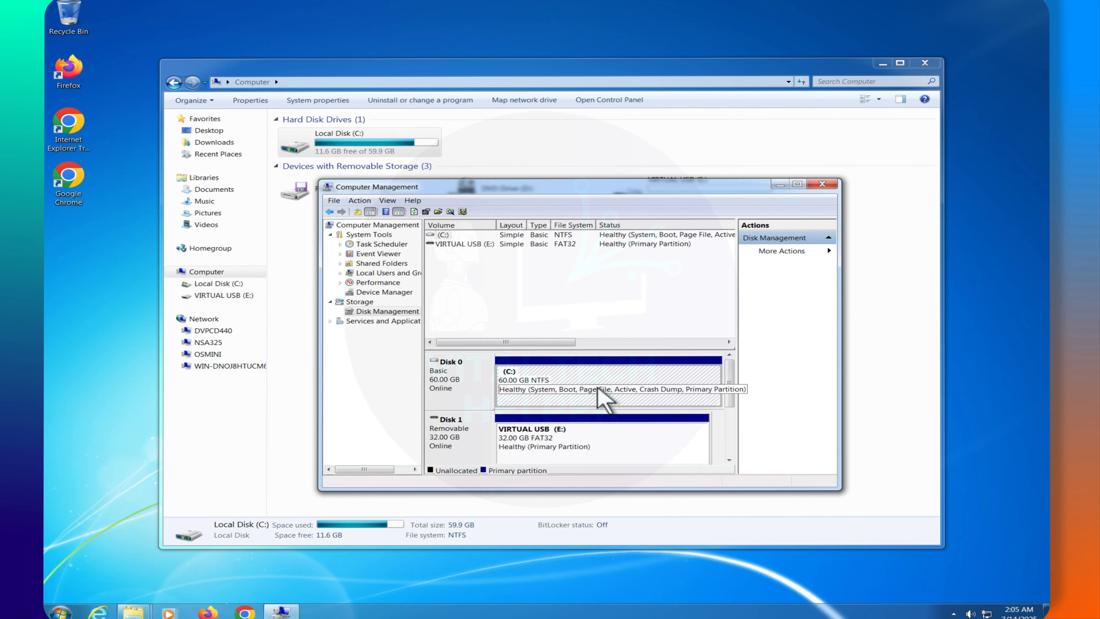
click(822, 184)
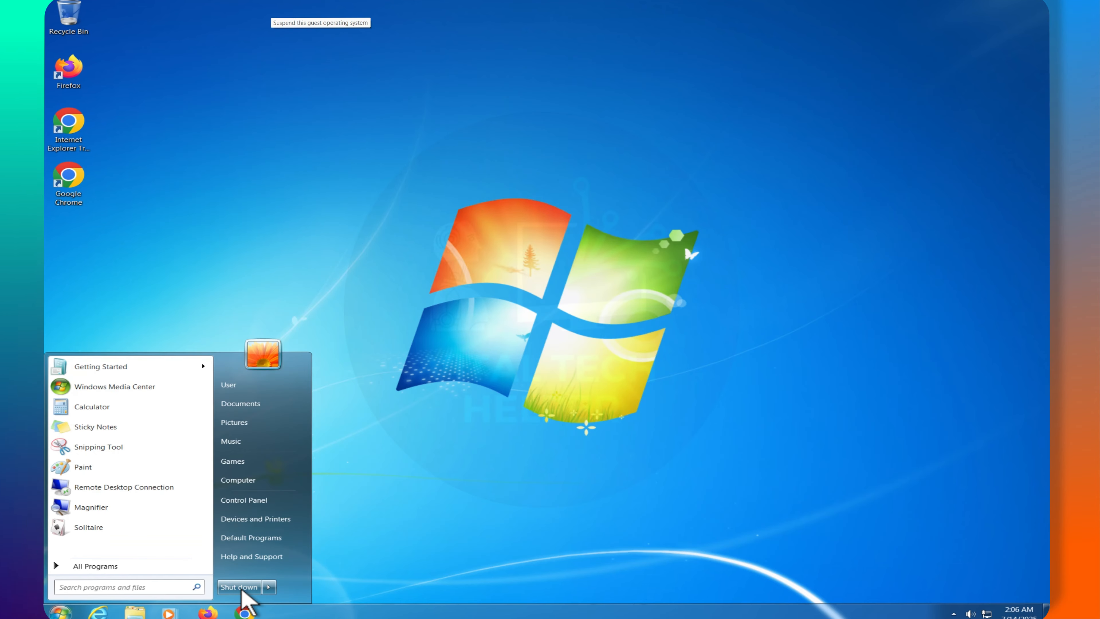
Shut down the Windows 7 guest and expand the virtual machine's hard disk to a maximum size of 120 GB in VMware Workstation.
click(241, 589)
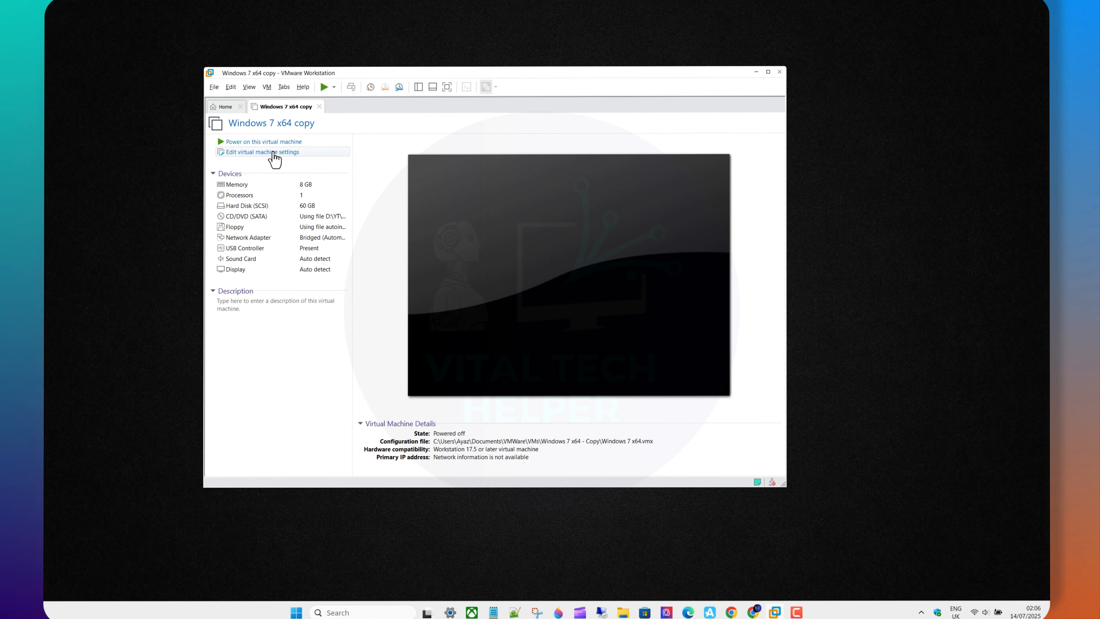
click(263, 152)
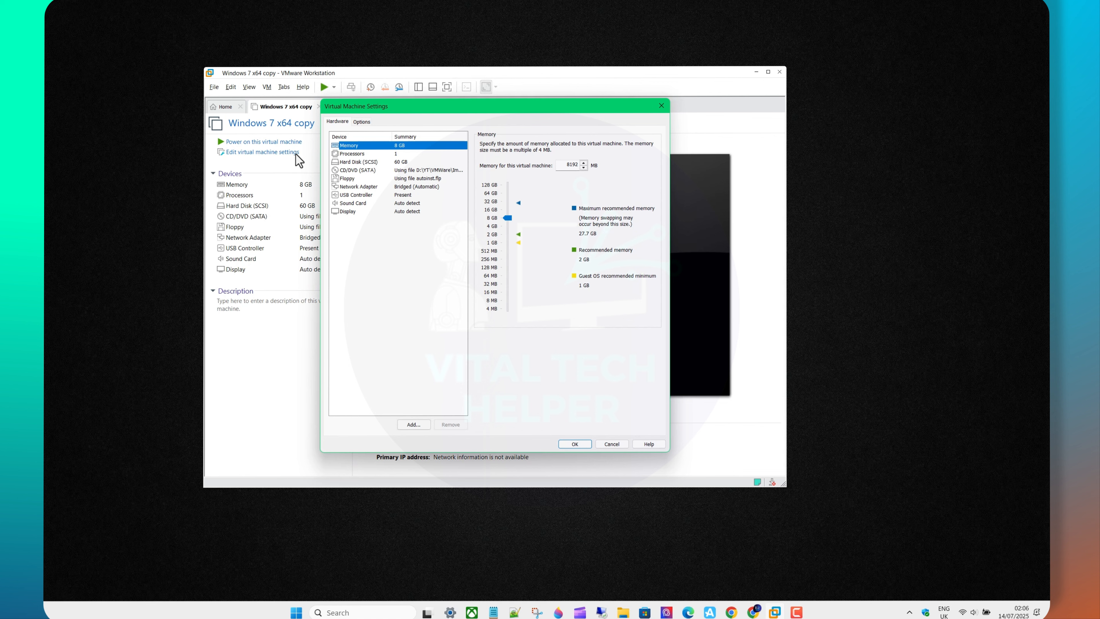
click(362, 163)
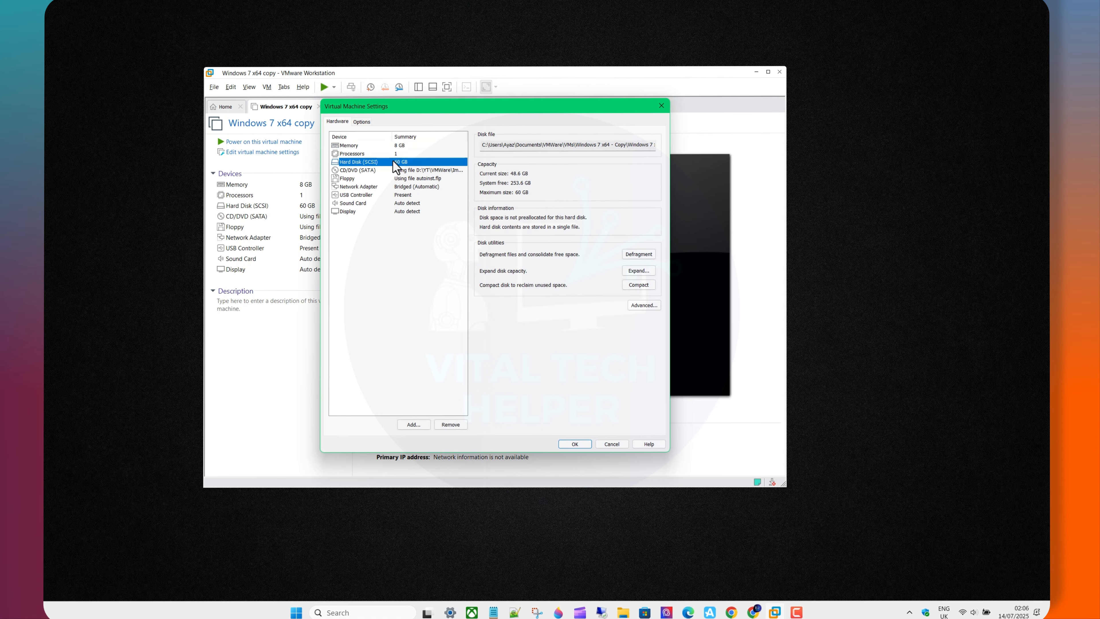
click(639, 271)
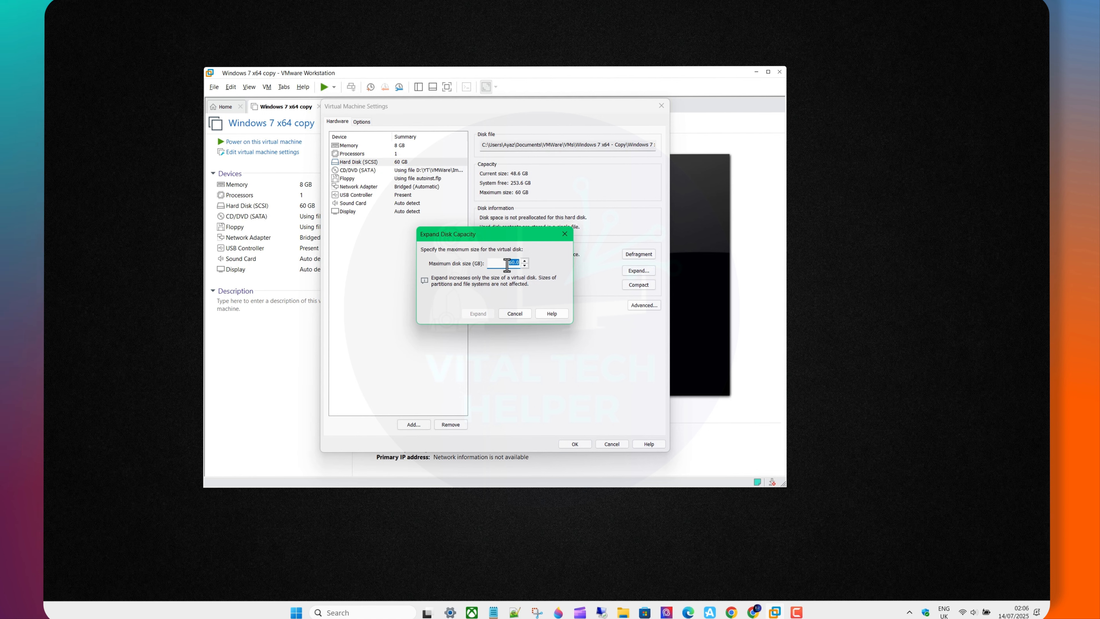
text(120)
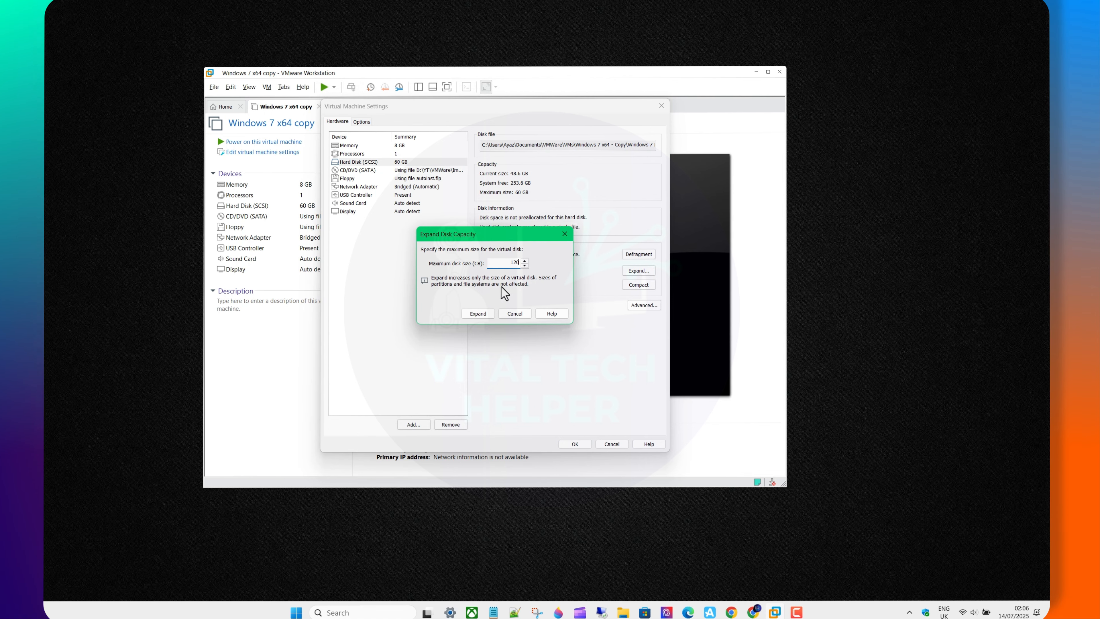
click(479, 315)
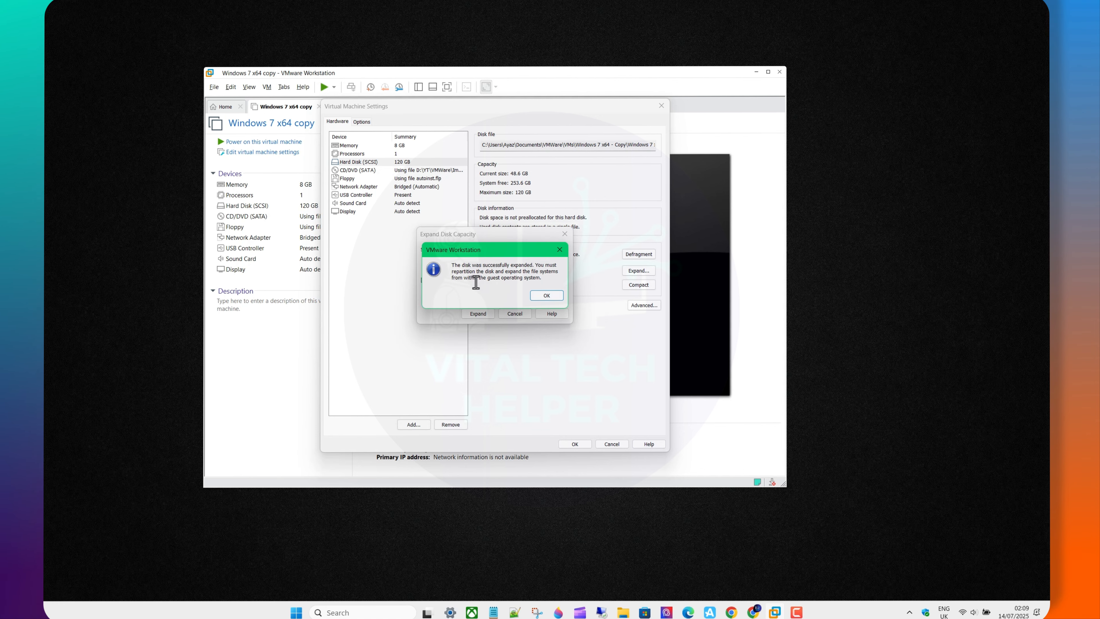
click(538, 294)
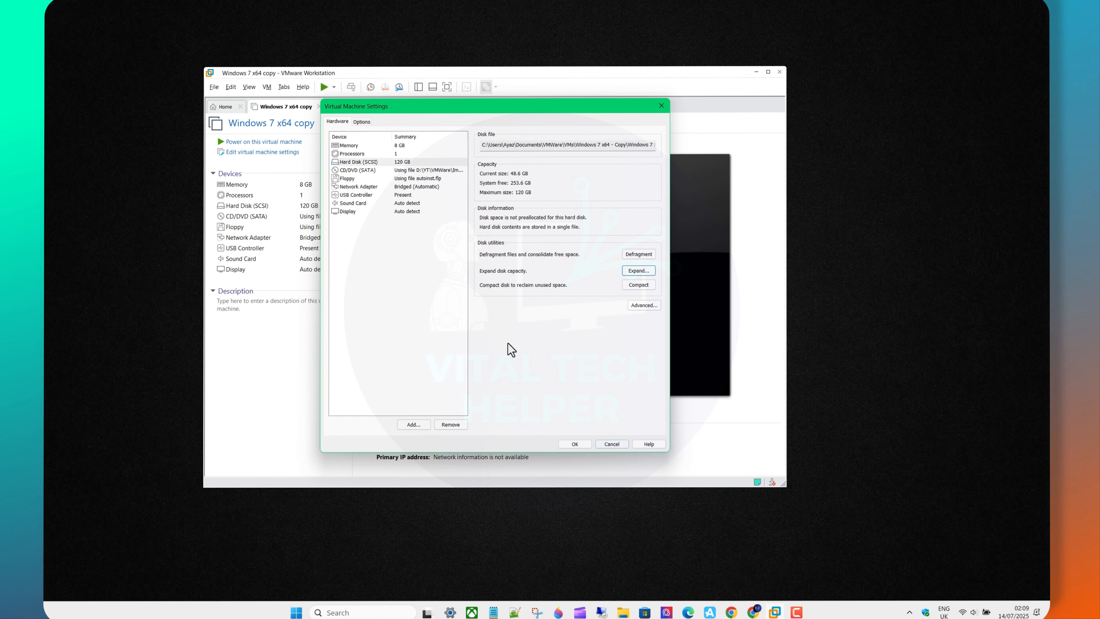
click(578, 446)
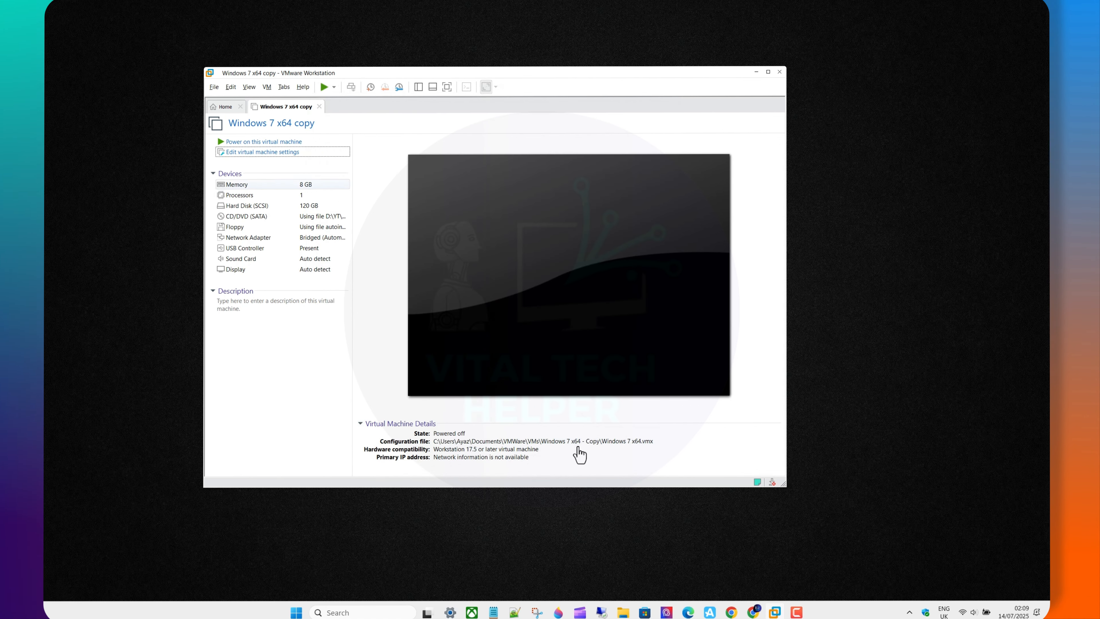
Power on the Windows 7 x64 copy virtual machine and check the C: drive's size in the guest's Computer view.
click(257, 144)
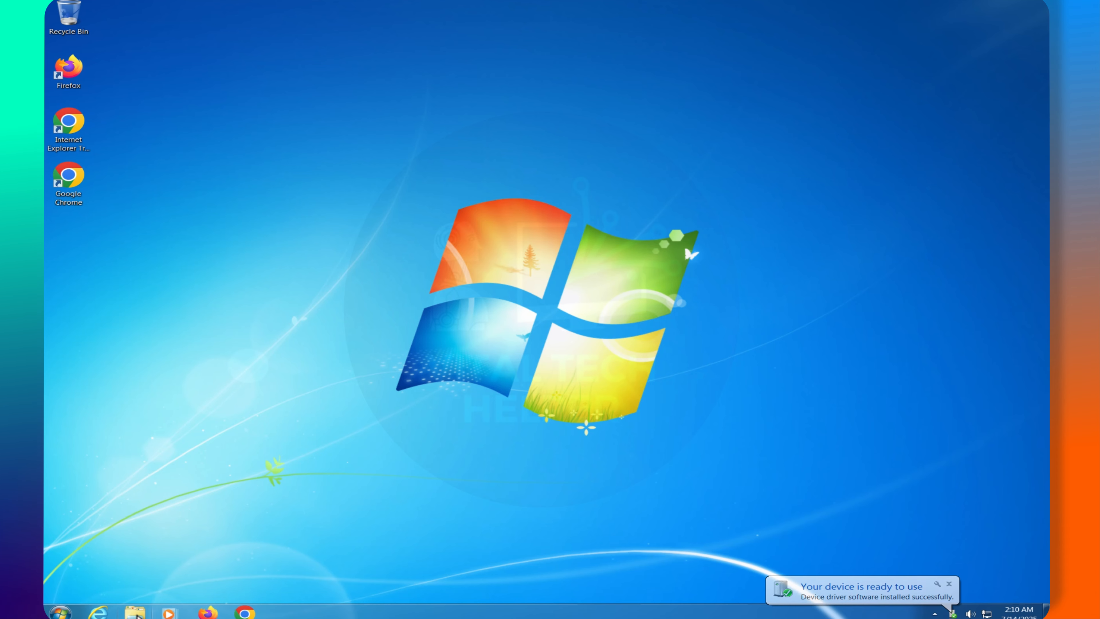
click(135, 613)
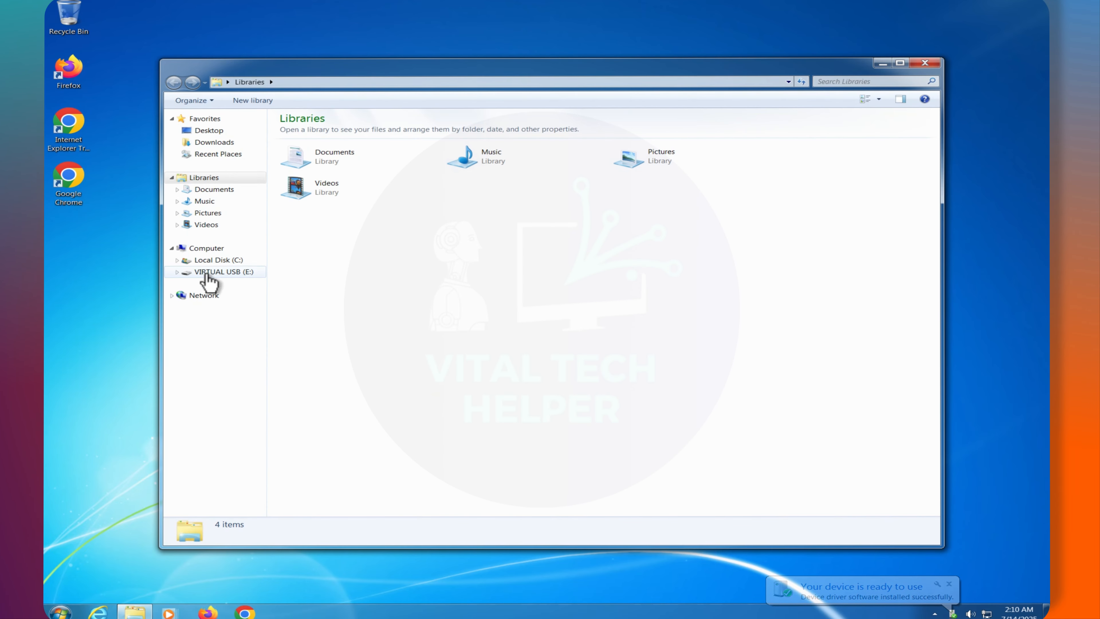
click(207, 248)
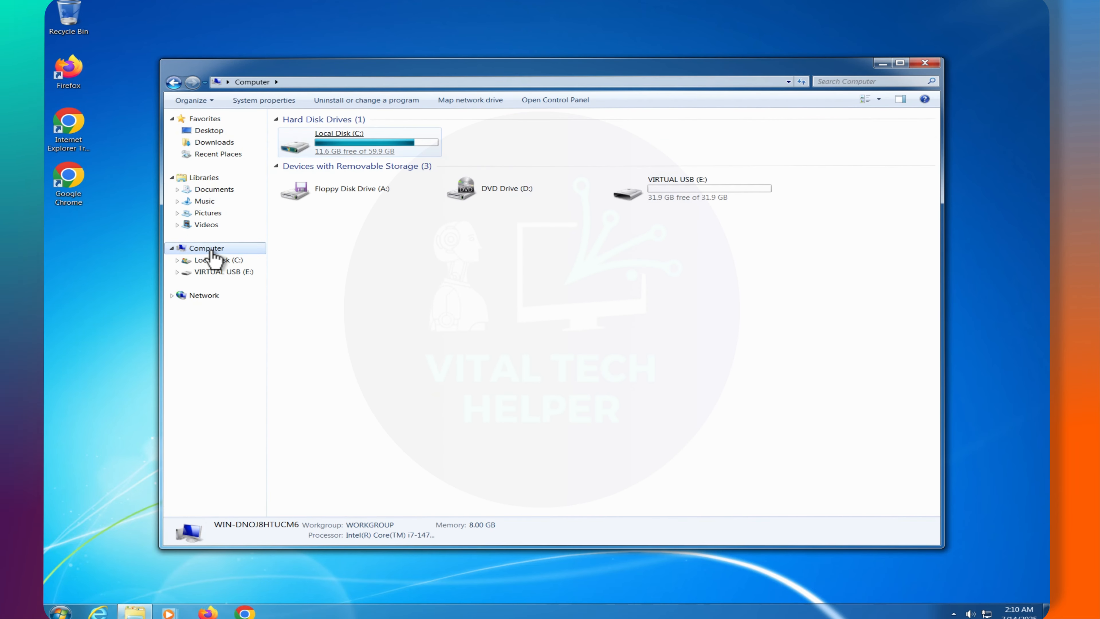
mouse_move(365, 145)
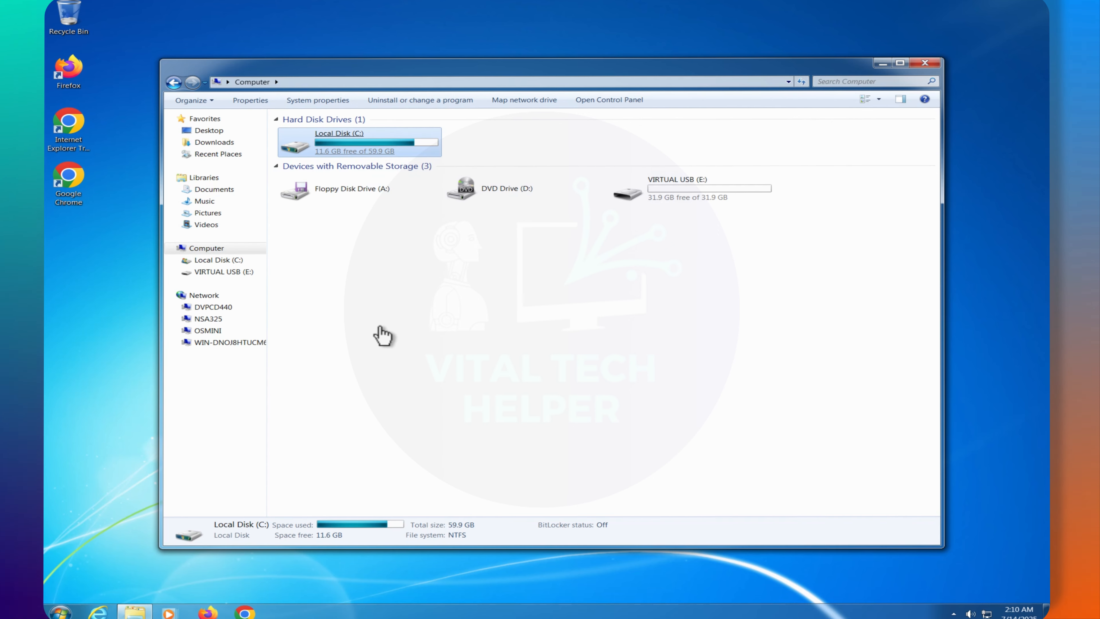
Open Computer Management in the guest, enlarge its window and tree pane, and display Disk Management.
right_click(218, 253)
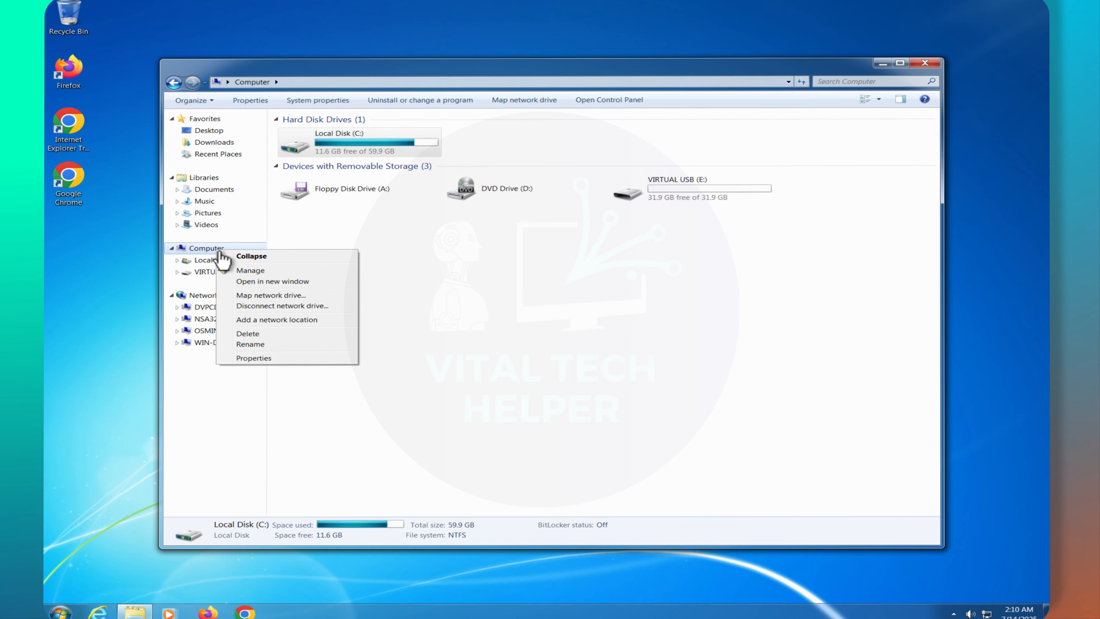
click(256, 271)
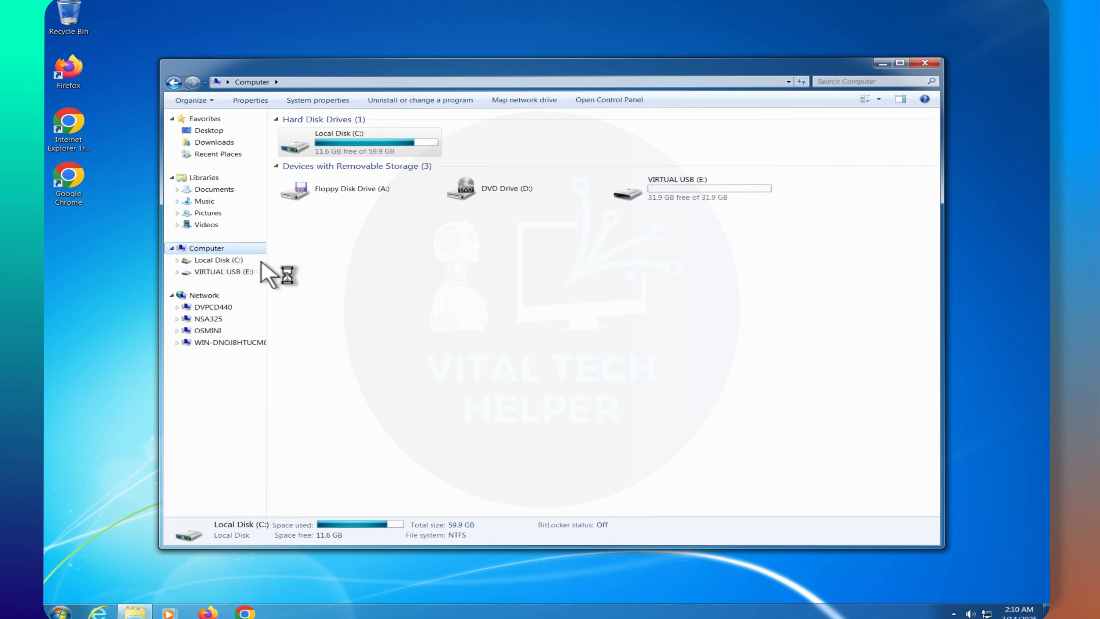
drag(358, 14, 504, 158)
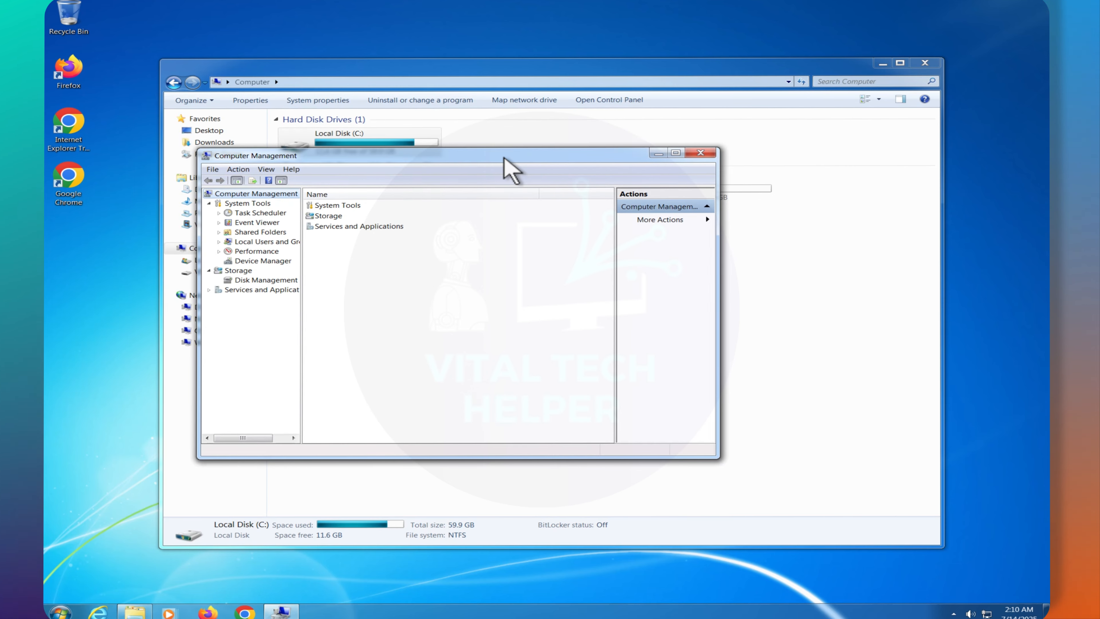
drag(716, 458, 791, 499)
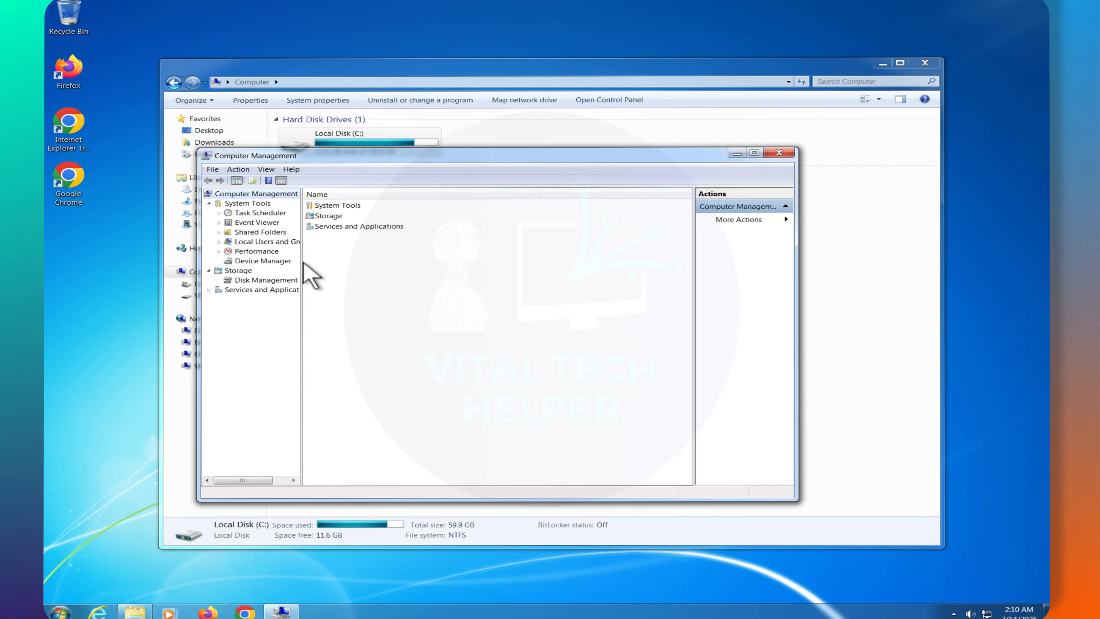
drag(300, 261, 340, 266)
click(253, 280)
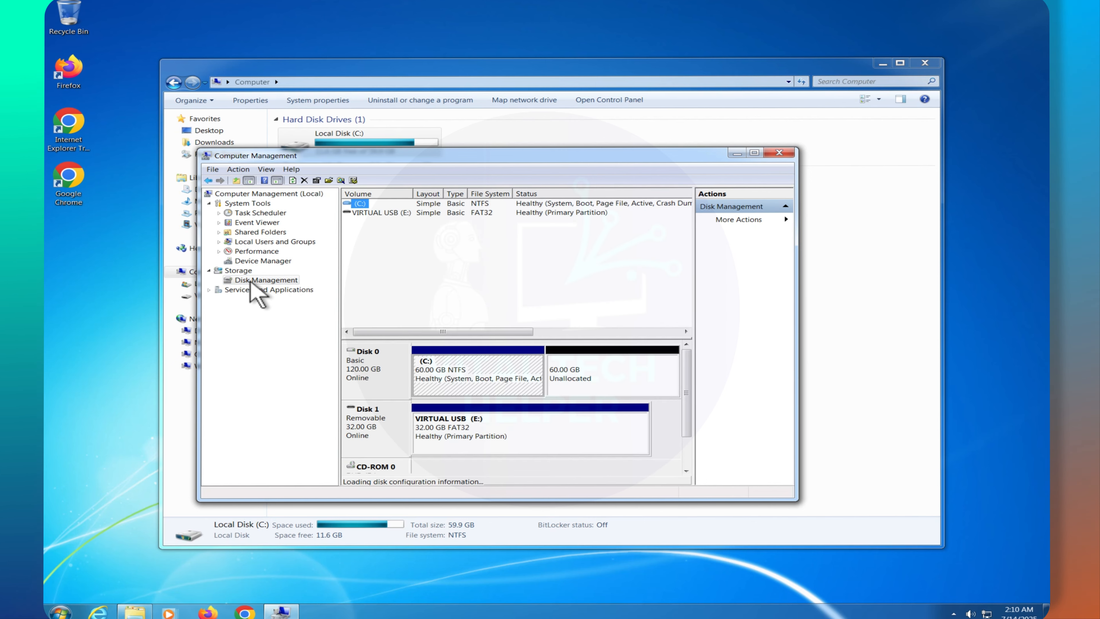
Extend the C: volume by all 61439 MB of unallocated space on Disk 0, and close Computer Management.
right_click(525, 365)
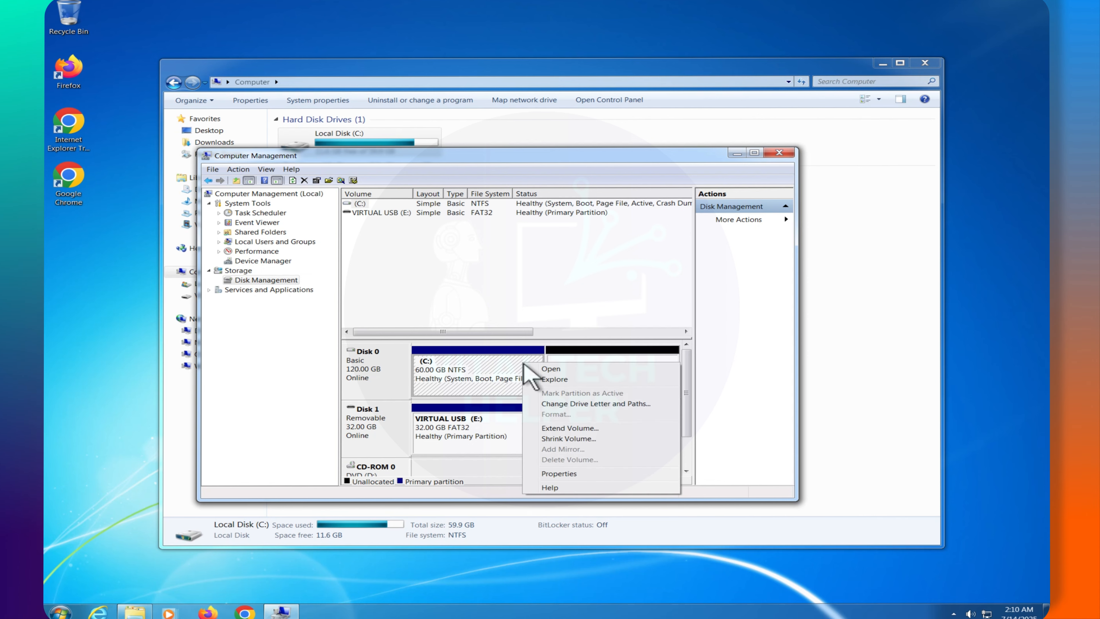
click(592, 430)
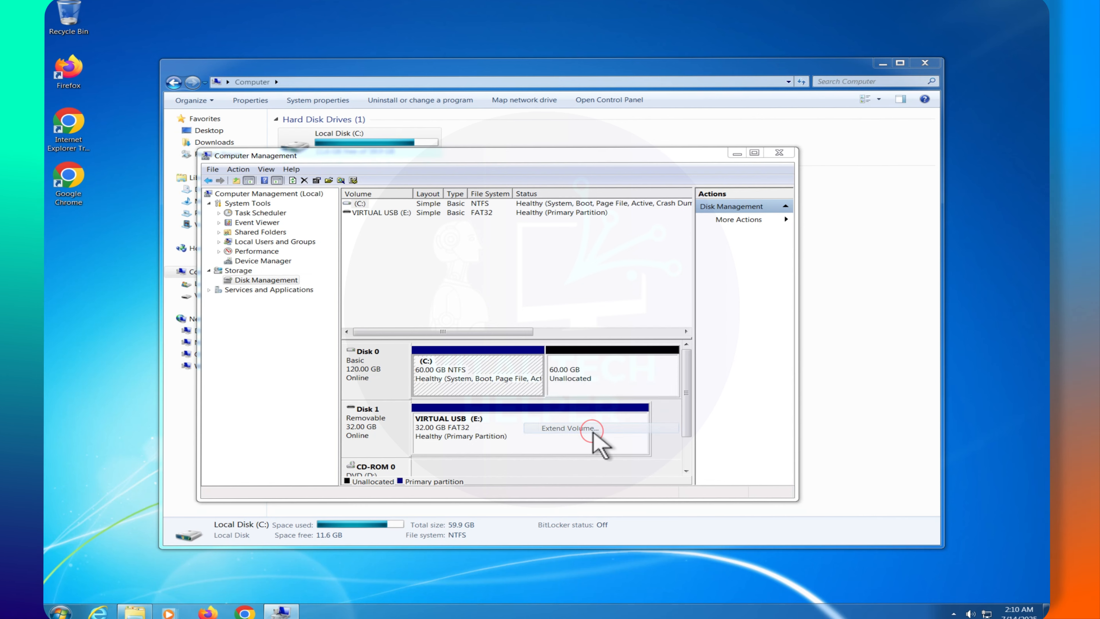
click(608, 398)
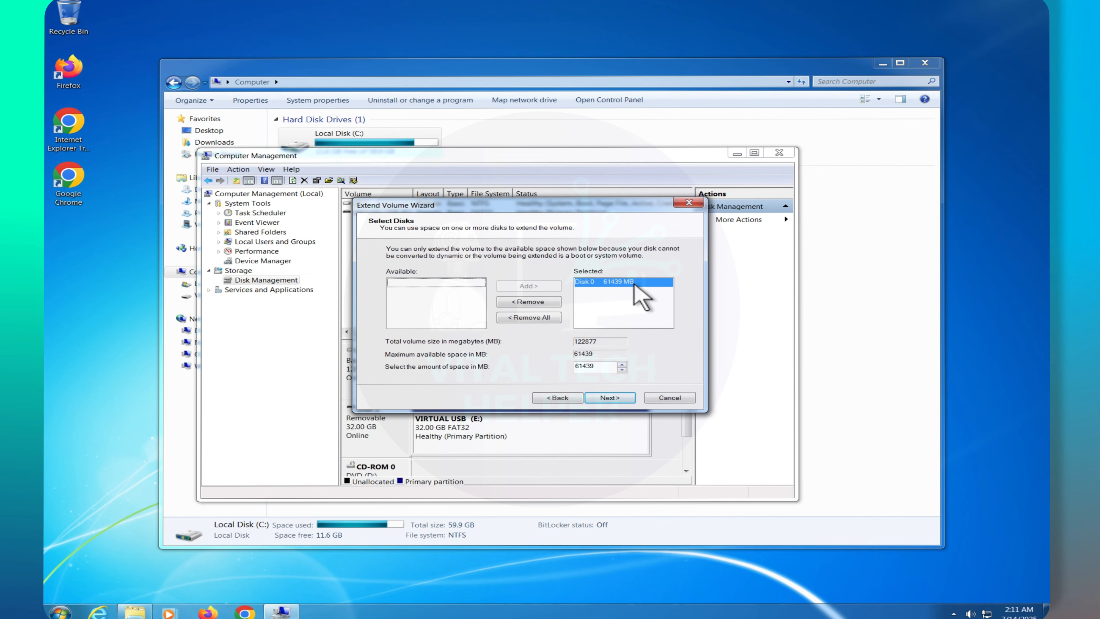
click(608, 398)
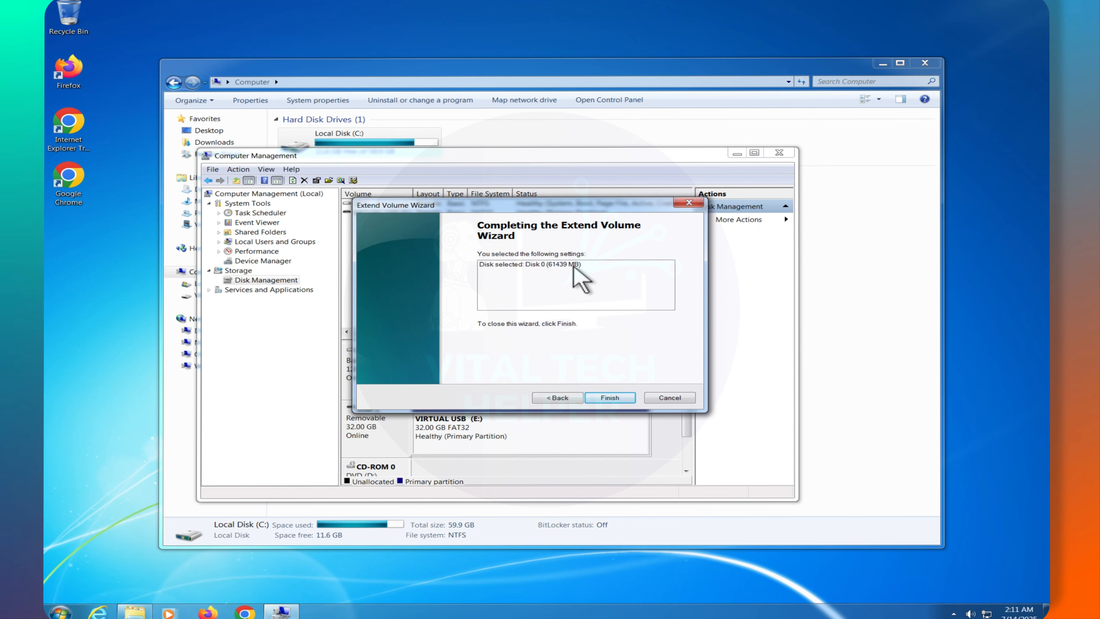
click(611, 398)
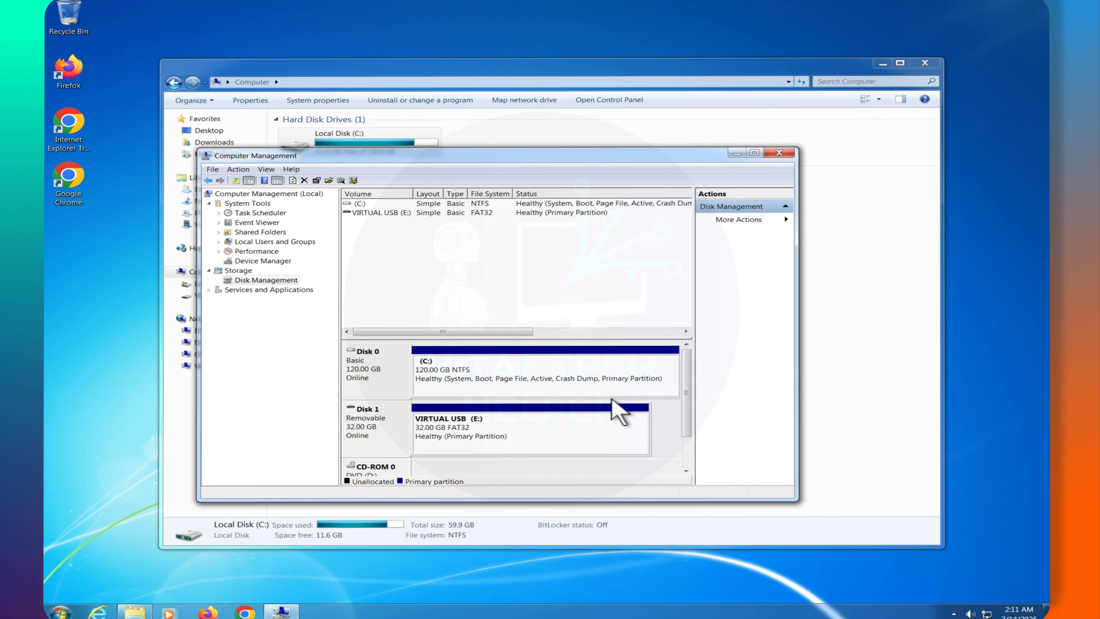
click(779, 153)
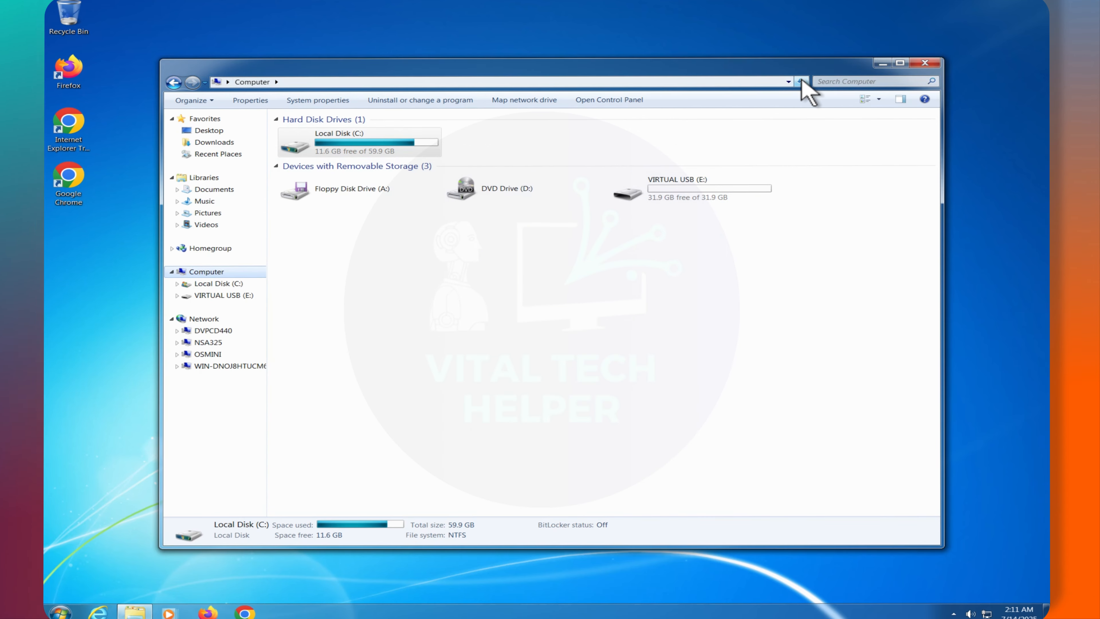
Review the extended C: drive's capacity and free space in its properties.
right_click(355, 145)
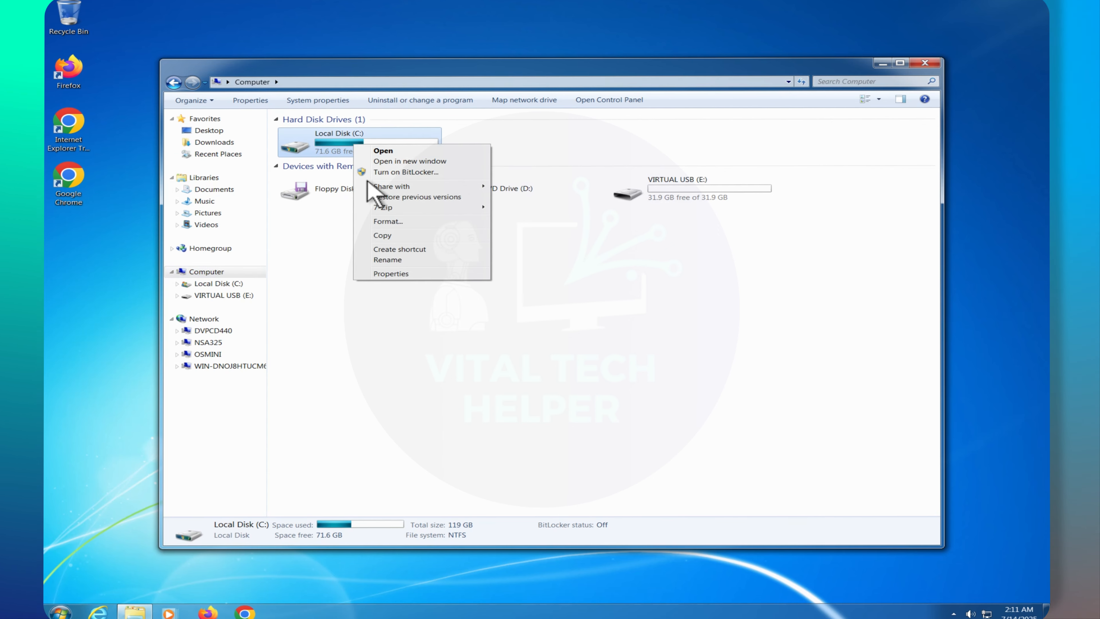
click(402, 275)
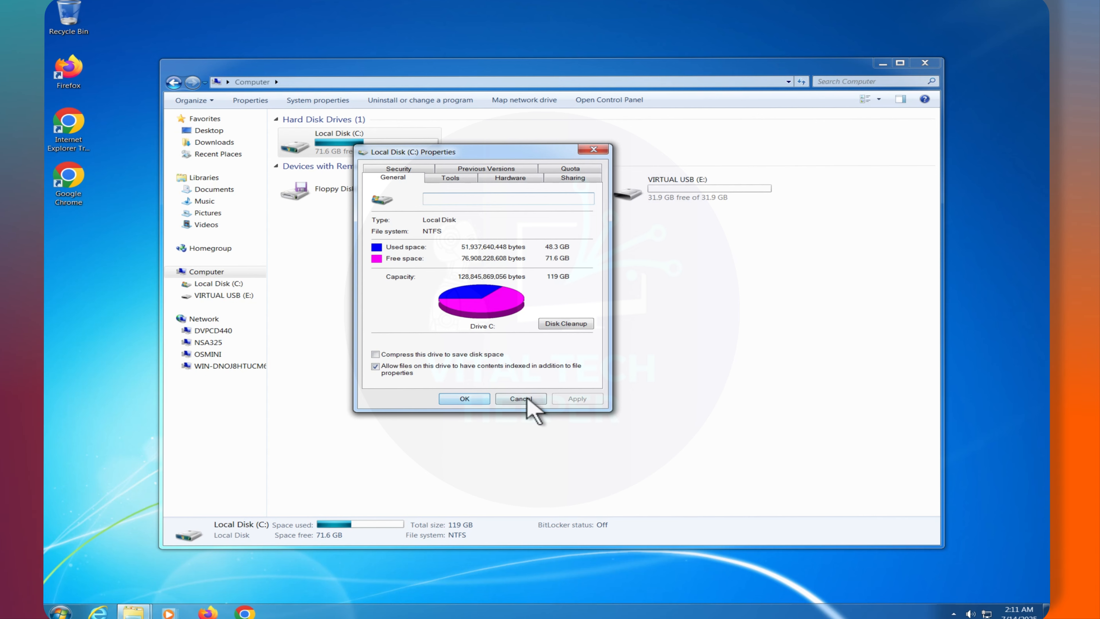
click(462, 400)
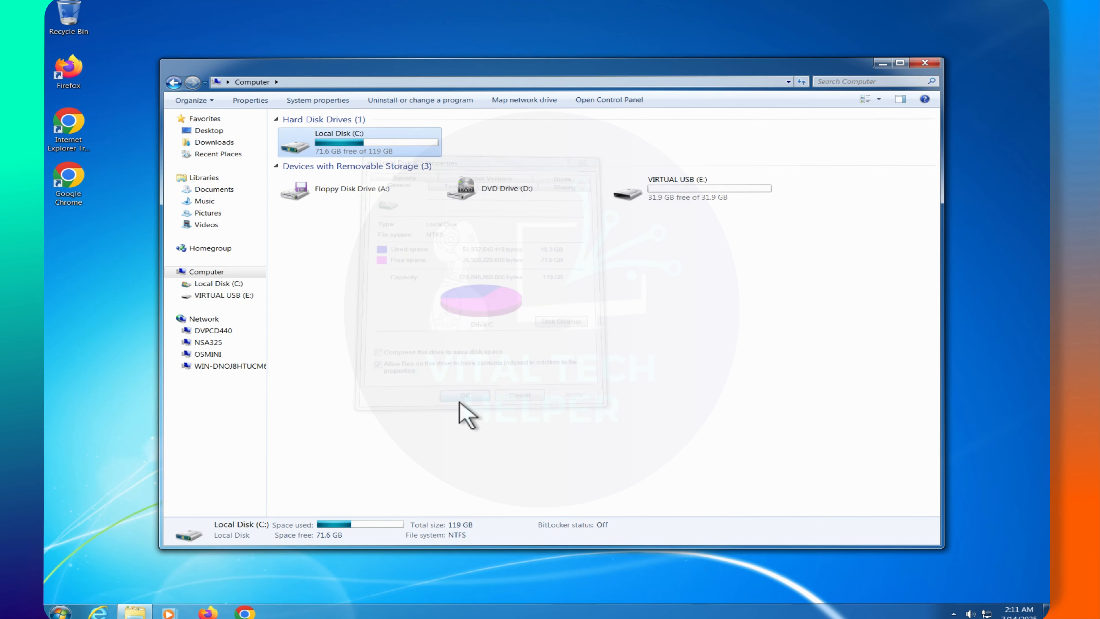